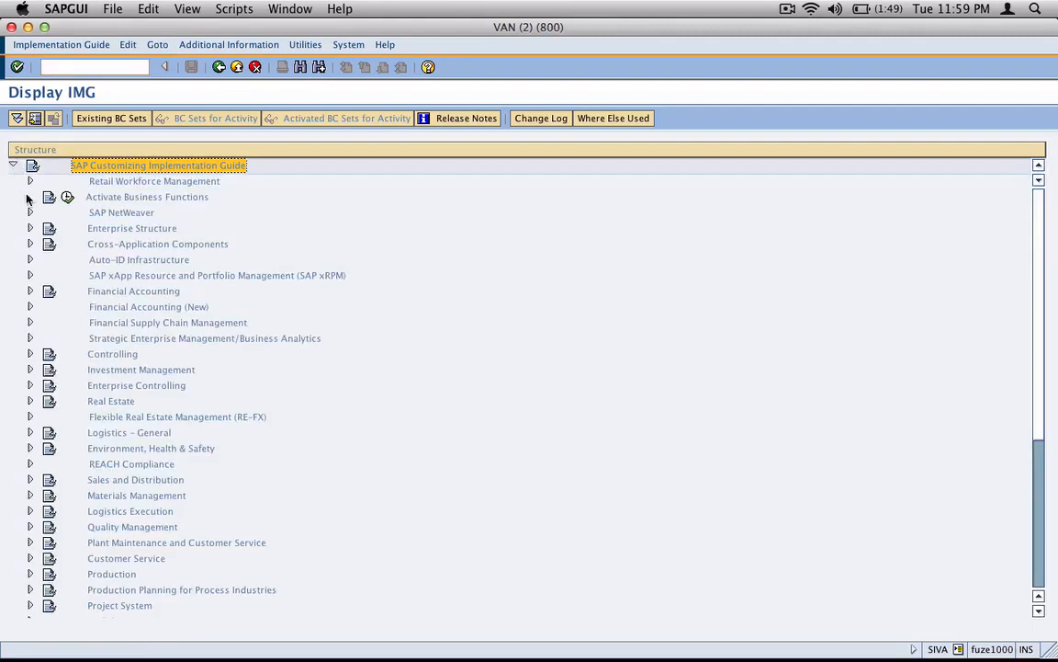
Step: Expand the IMG structure through Sales and Distribution, Basic Functions and Routes to the Define Routes activities
{"action": "left_click", "coordinate": [29, 481]}
{"action": "left_click", "coordinate": [47, 421]}
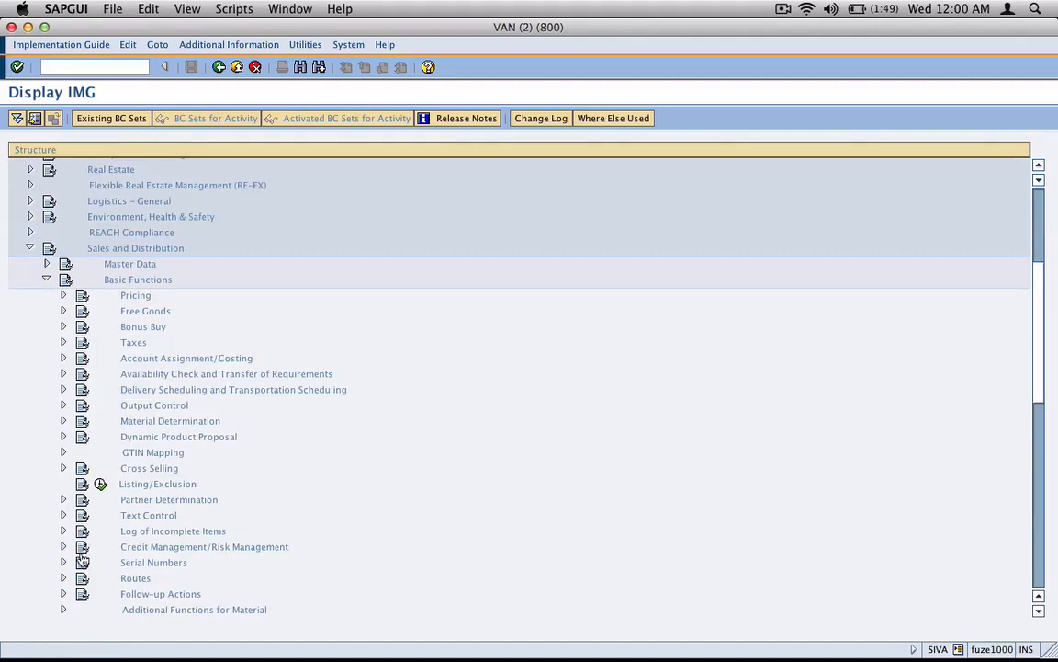
{"action": "left_click", "coordinate": [62, 578]}
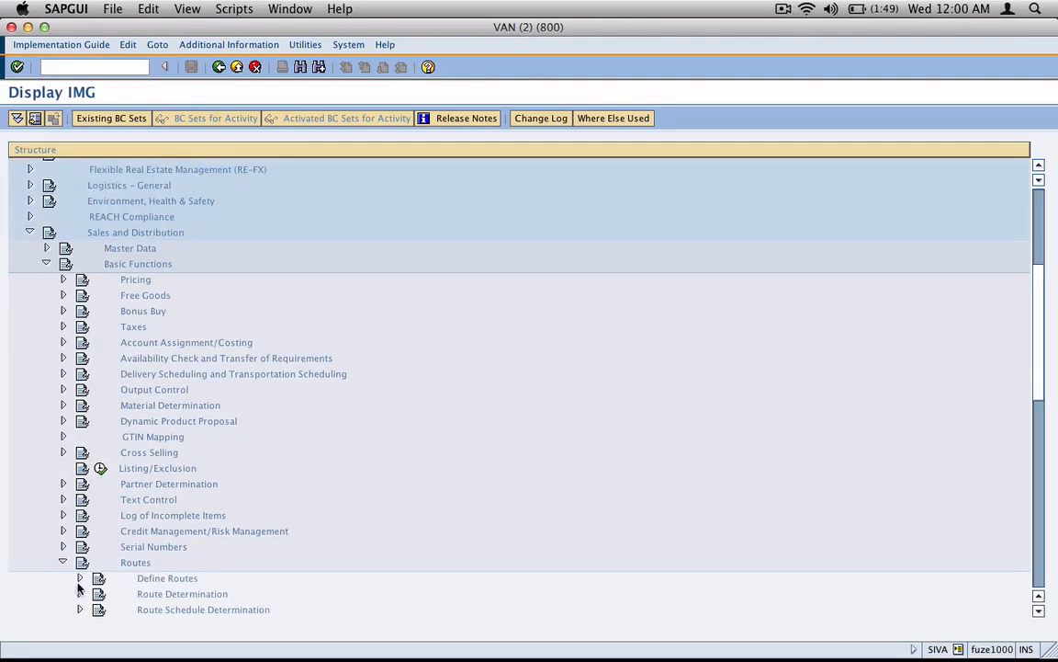
{"action": "scroll", "coordinate": [101, 593], "scroll_direction": "down", "scroll_amount": 3}
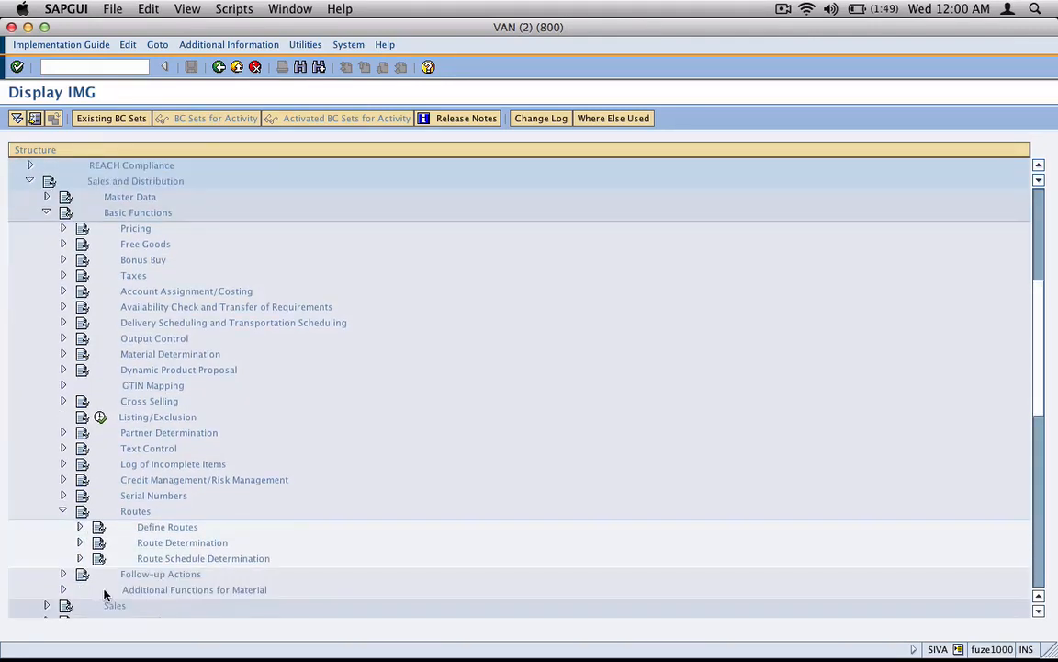
{"action": "left_click", "coordinate": [80, 527]}
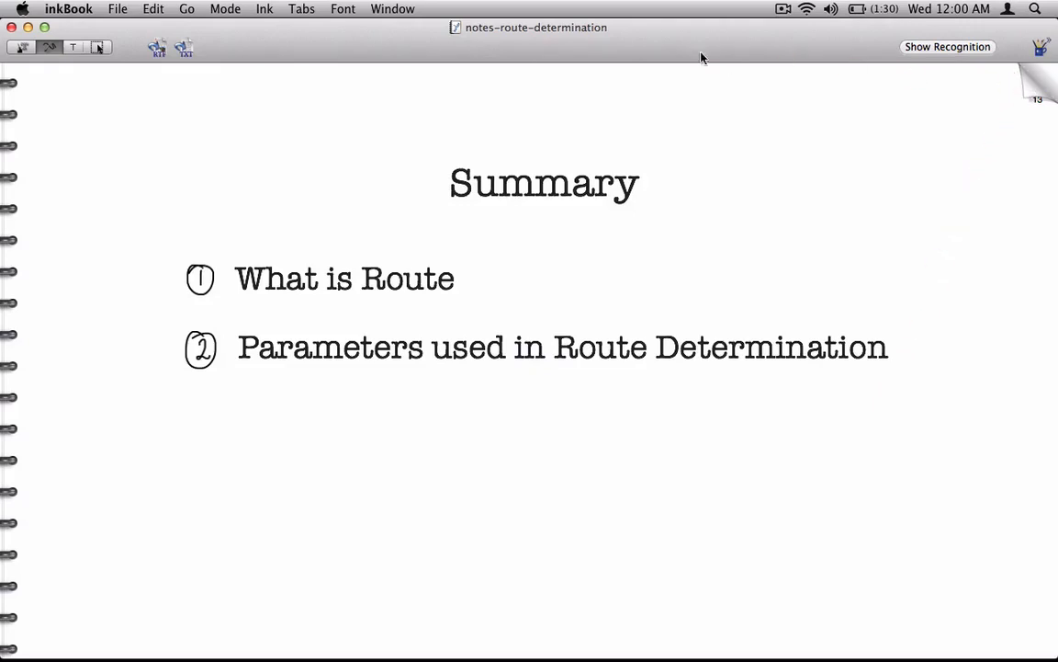
Step: Switch to the inkBook notes and insert a blank page after the Route Determination page that precedes the Summary
{"action": "left_click", "coordinate": [1046, 81]}
{"action": "left_click", "coordinate": [157, 7]}
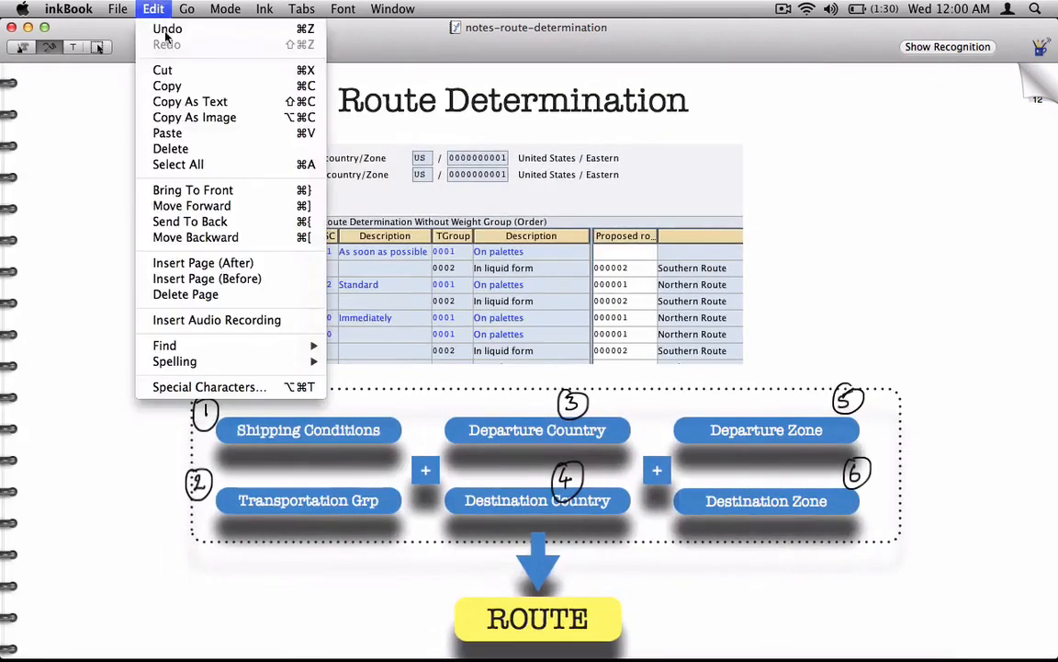
{"action": "left_click", "coordinate": [261, 262]}
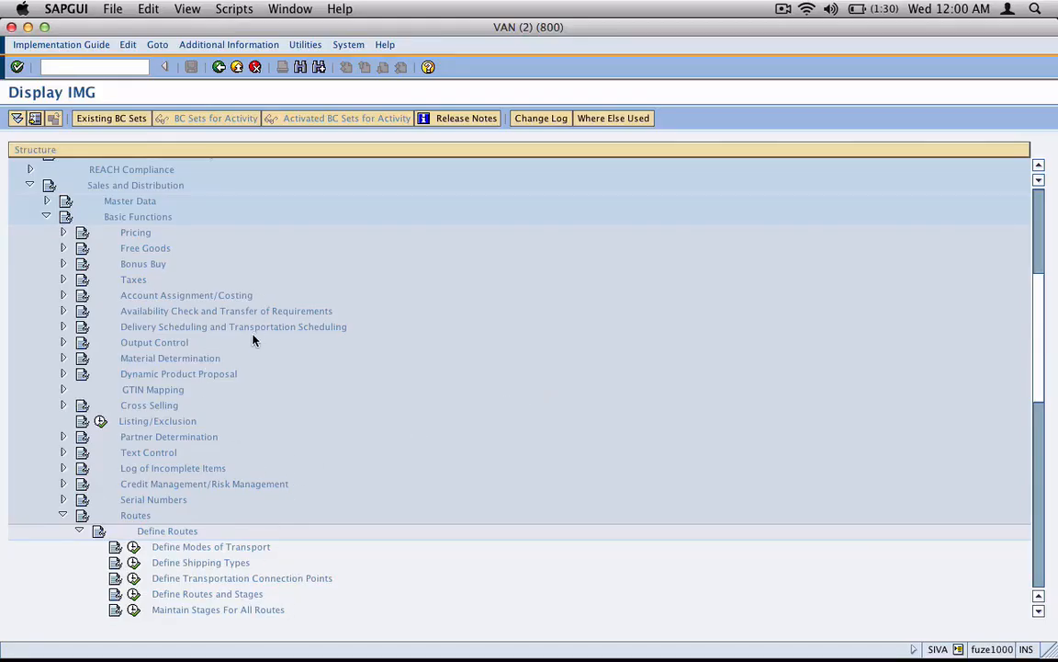
Step: Capture the SAP structure from Sales and Distribution down with Define Routes and Stages highlighted, and place the screenshot on one side of the blank inkBook page
{"action": "key", "text": "super+shift+4"}
{"action": "left_click_drag", "start_coordinate": [19, 175], "coordinate": [390, 623]}
{"action": "left_click", "coordinate": [213, 593]}
{"action": "key", "text": "super+shift+4"}
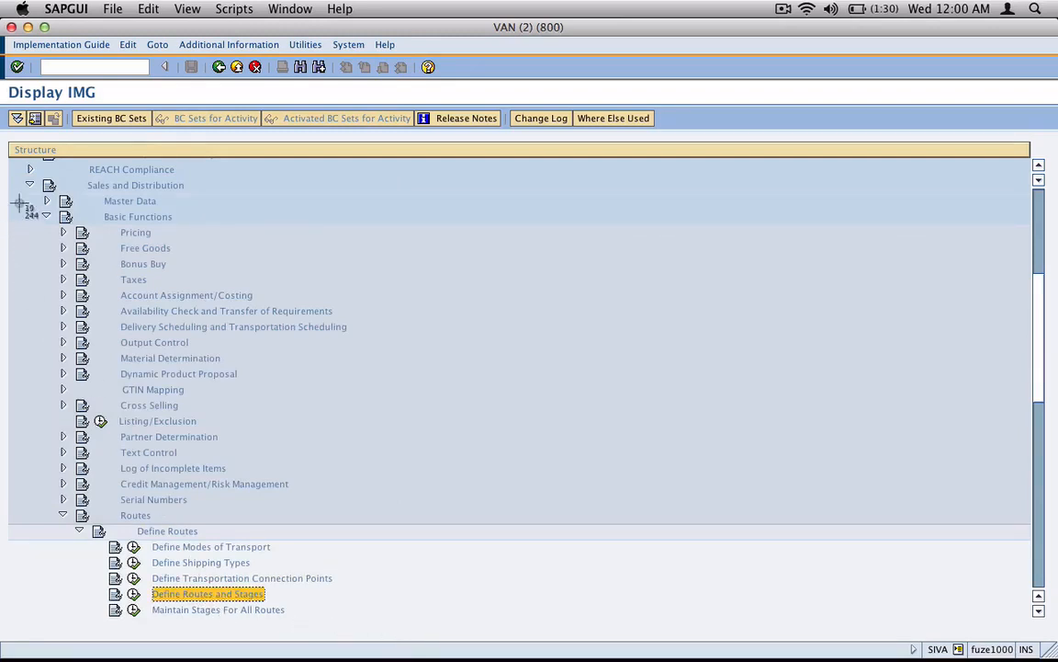
{"action": "left_click_drag", "start_coordinate": [13, 156], "coordinate": [383, 618]}
{"action": "key", "text": "super+Tab"}
{"action": "key", "text": "super+v"}
{"action": "left_click_drag", "start_coordinate": [695, 298], "coordinate": [225, 496]}
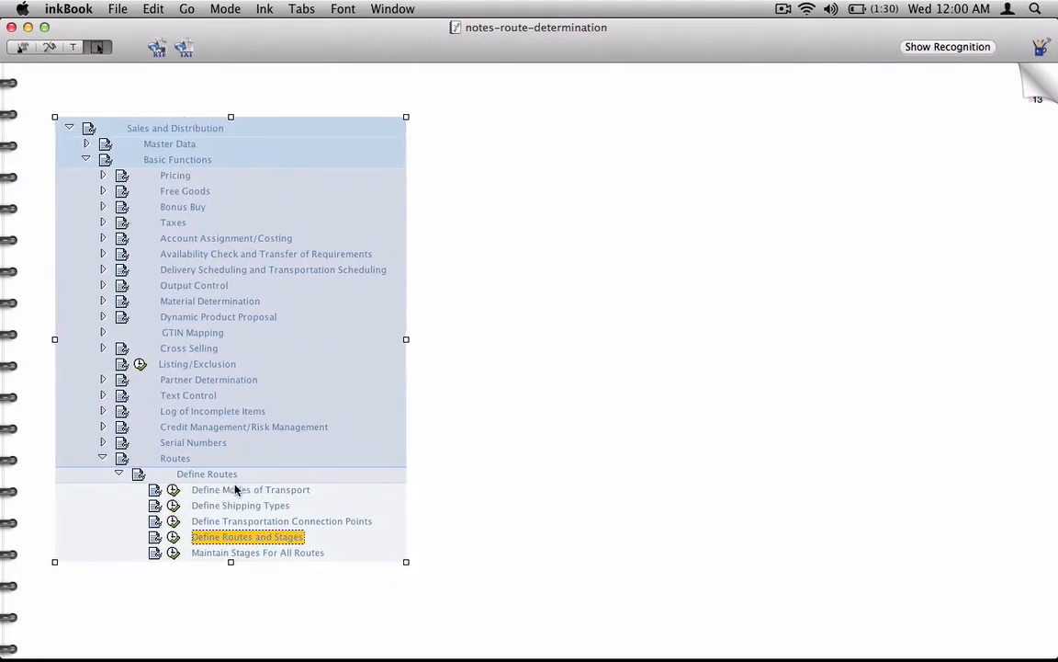
Step: Switch to SAP, open Define Routes and Stages, examine the details of route 000001 Northern Route, and return to the IMG structure
{"action": "key", "text": "super+Tab"}
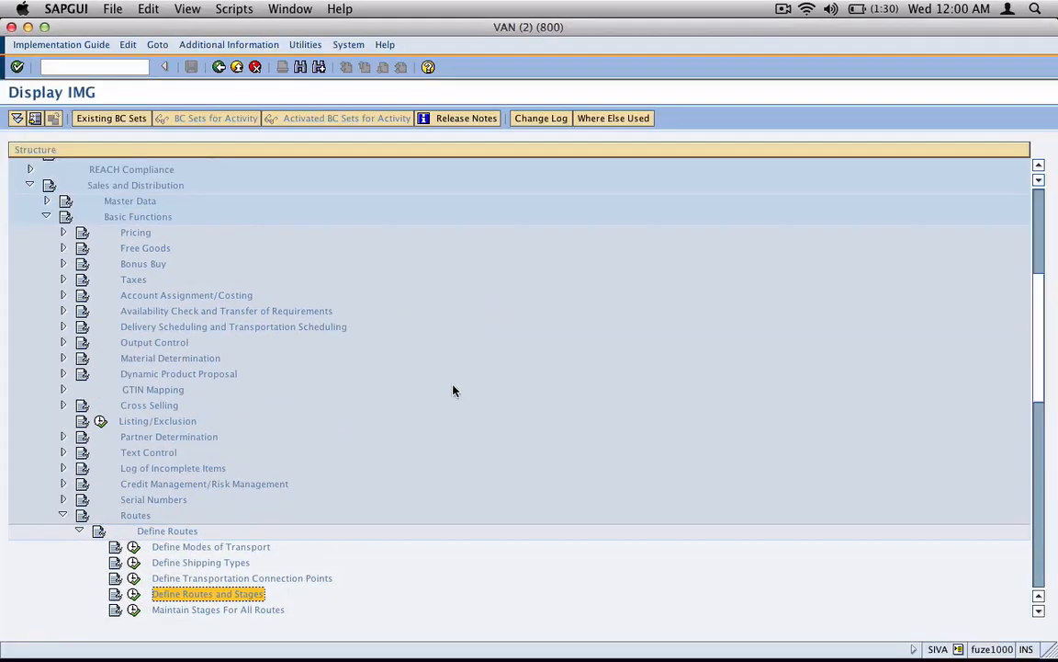
{"action": "left_click", "coordinate": [134, 595]}
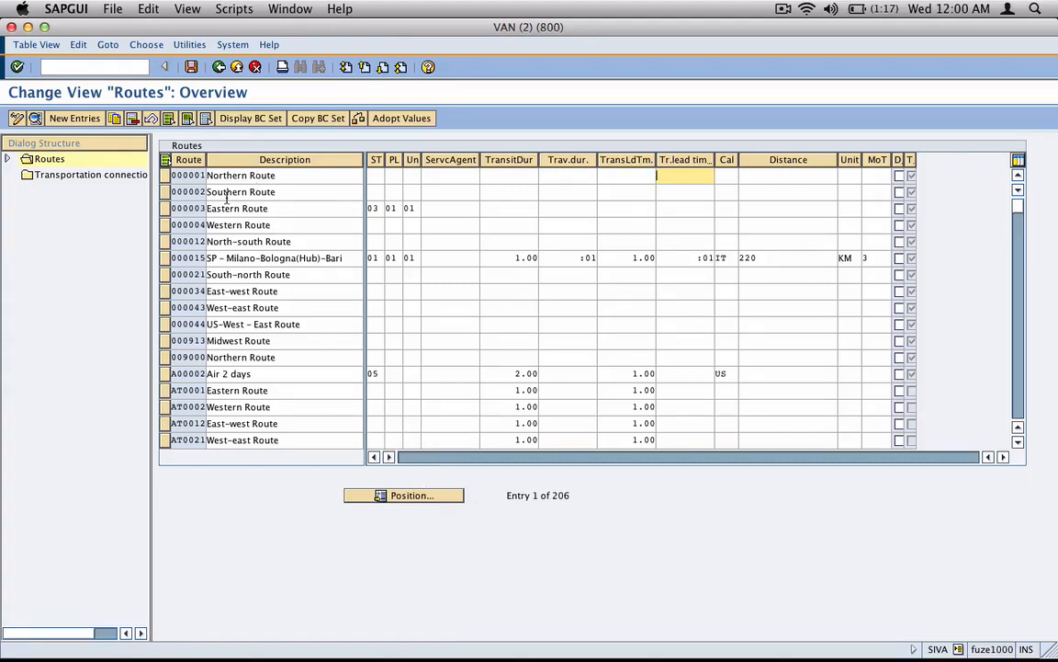
{"action": "left_click", "coordinate": [166, 174]}
{"action": "left_click", "coordinate": [35, 117]}
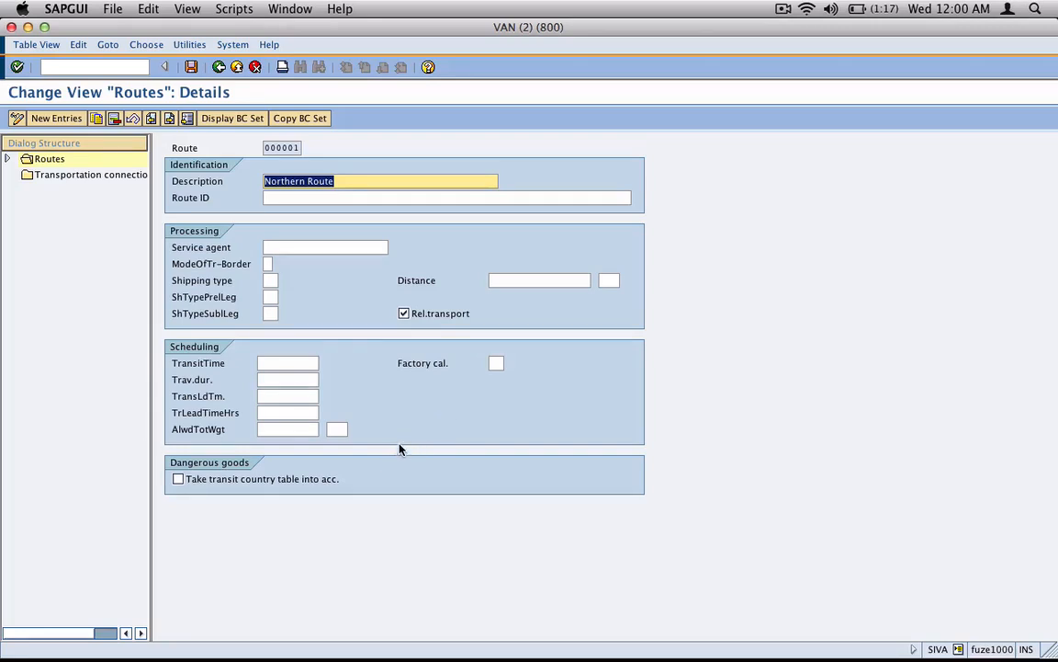
{"action": "left_click", "coordinate": [219, 66]}
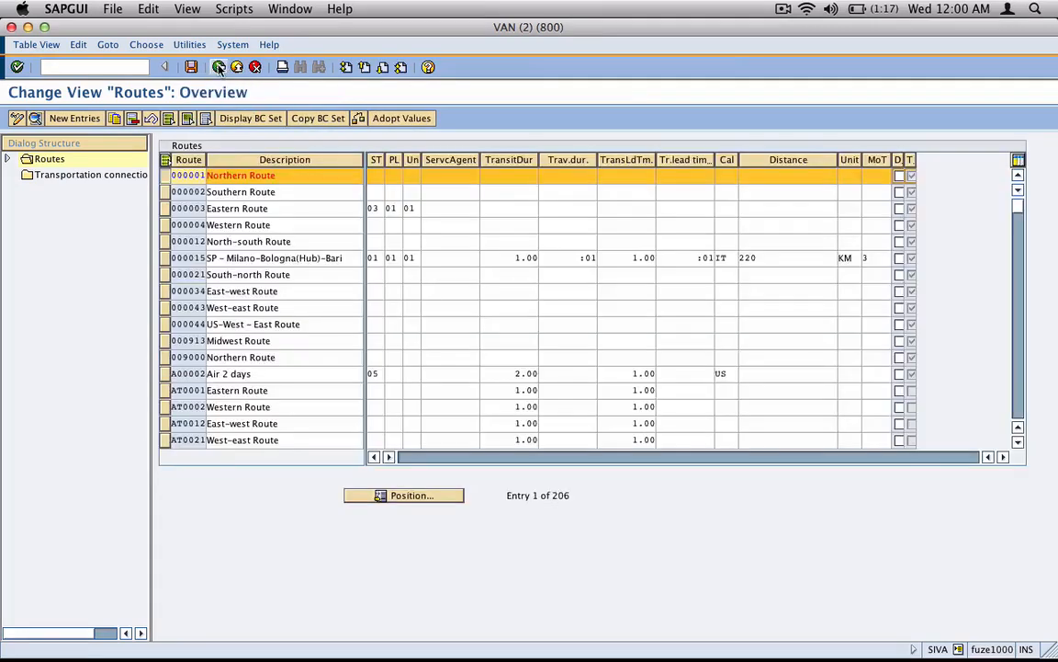
{"action": "left_click", "coordinate": [218, 67]}
Step: Collapse Define Routes, expand Route Determination, and highlight the Maintain Route Determination activity
{"action": "left_click", "coordinate": [80, 530]}
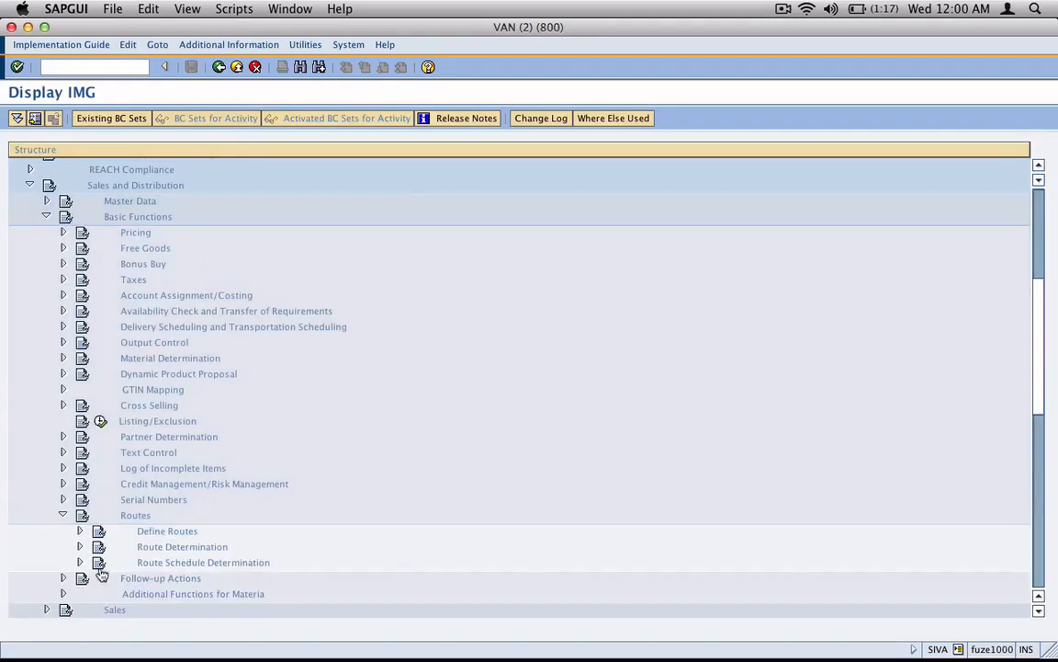
{"action": "left_click", "coordinate": [80, 546]}
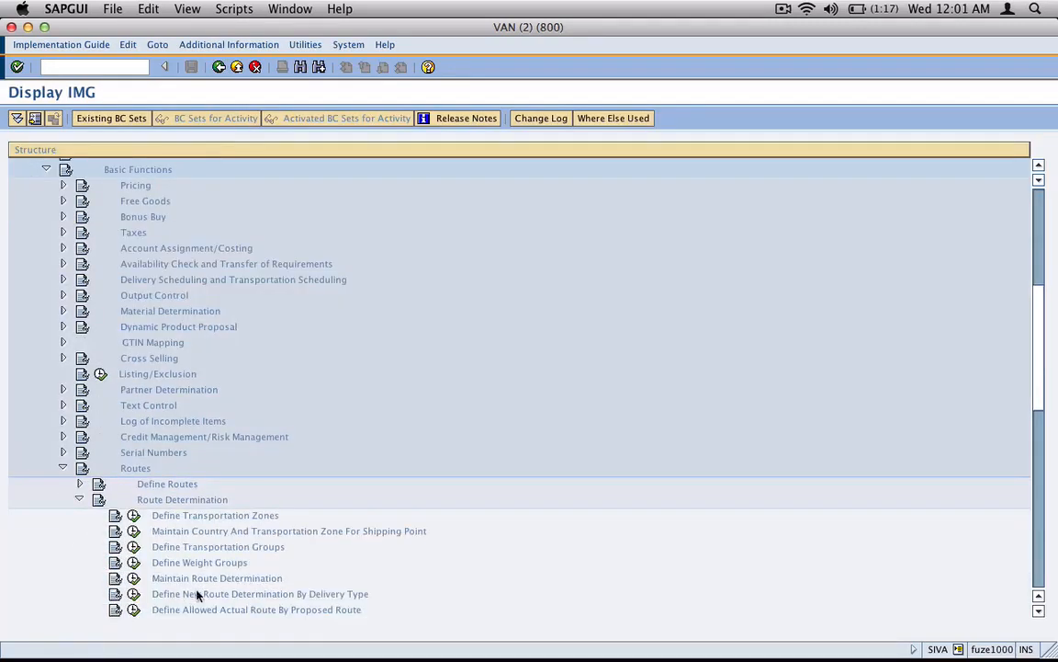
{"action": "scroll", "coordinate": [195, 535], "scroll_direction": "down", "scroll_amount": 5}
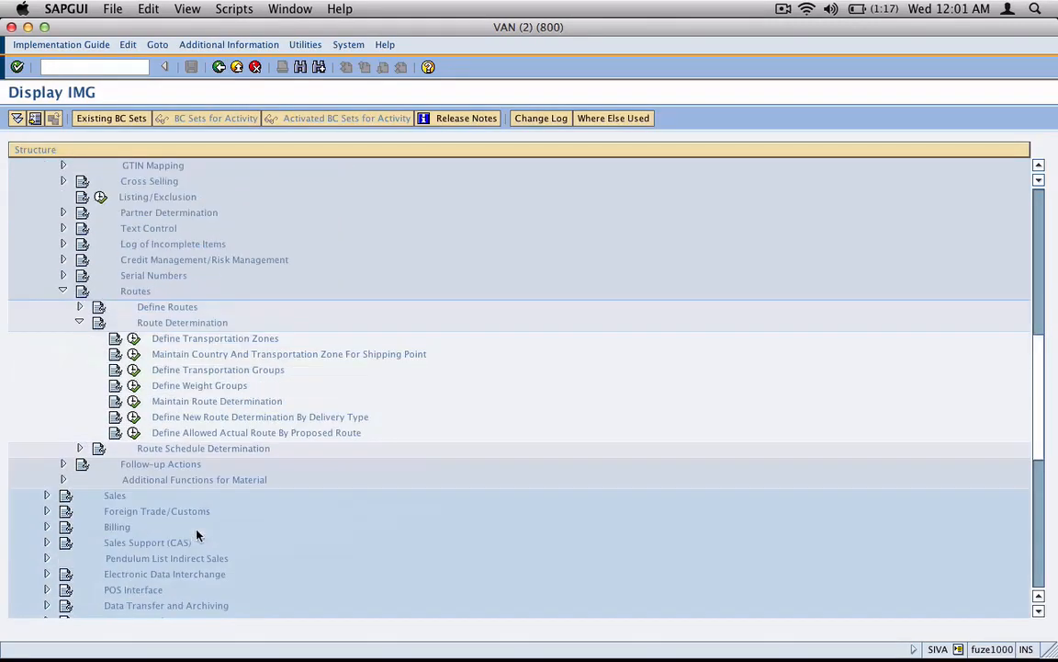
{"action": "left_click", "coordinate": [221, 339]}
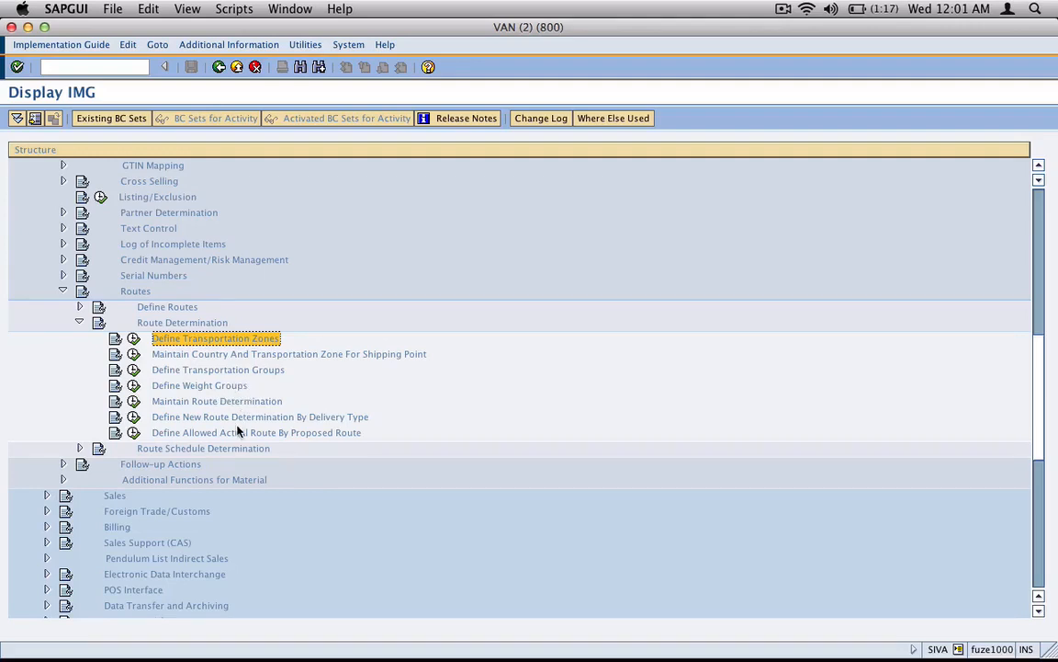
{"action": "left_click", "coordinate": [241, 403]}
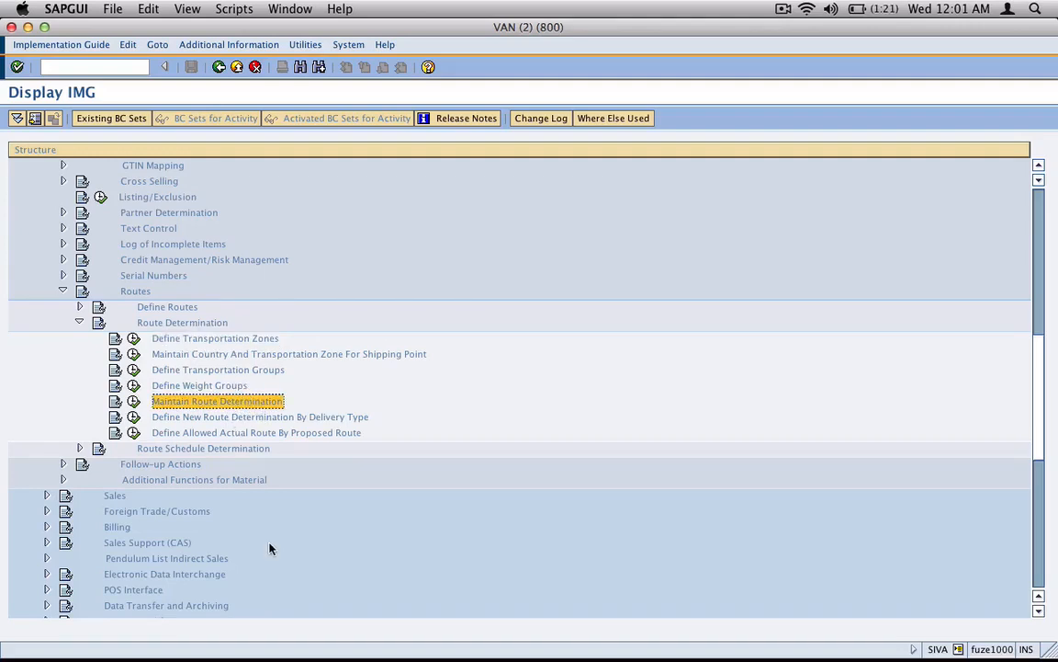
Step: Capture the expanded Route Determination section and place the screenshot beside the Define Routes one in the inkBook notes
{"action": "key", "text": "super+shift+4"}
{"action": "left_click_drag", "start_coordinate": [37, 272], "coordinate": [457, 487]}
{"action": "key", "text": "super+Tab"}
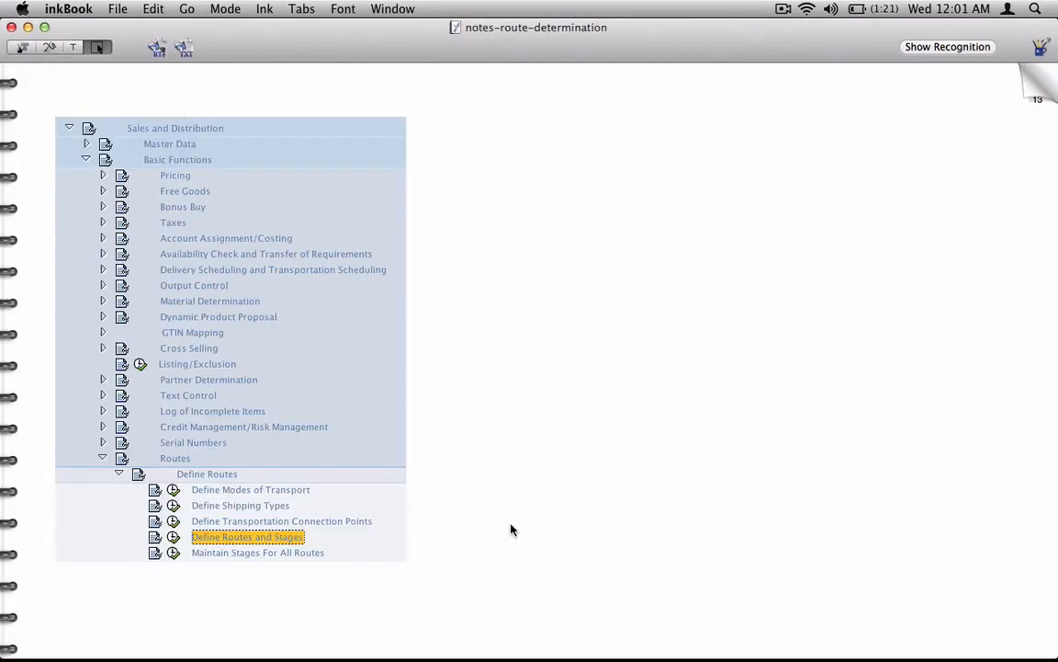
{"action": "key", "text": "super+v"}
{"action": "left_click_drag", "start_coordinate": [735, 340], "coordinate": [757, 428]}
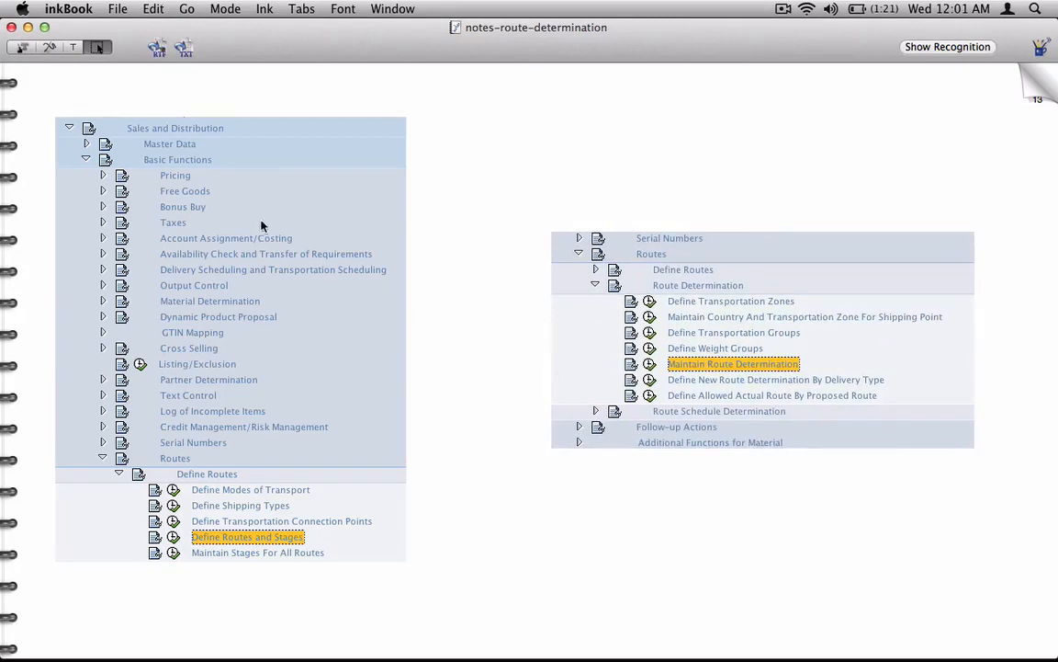
Step: Handwrite "Define Routes" and "Assign Routes" above the respective screenshots, and insert a blank page after this one
{"action": "left_click", "coordinate": [51, 48]}
{"action": "mouse_move", "coordinate": [137, 88]}
{"action": "left_mouse_down"}
{"action": "mouse_move", "coordinate": [156, 101]}
{"action": "mouse_move", "coordinate": [282, 102]}
{"action": "left_mouse_up"}
{"action": "mouse_move", "coordinate": [659, 213]}
{"action": "left_mouse_down"}
{"action": "mouse_move", "coordinate": [669, 188]}
{"action": "mouse_move", "coordinate": [700, 204]}
{"action": "mouse_move", "coordinate": [761, 195]}
{"action": "mouse_move", "coordinate": [811, 204]}
{"action": "left_mouse_up"}
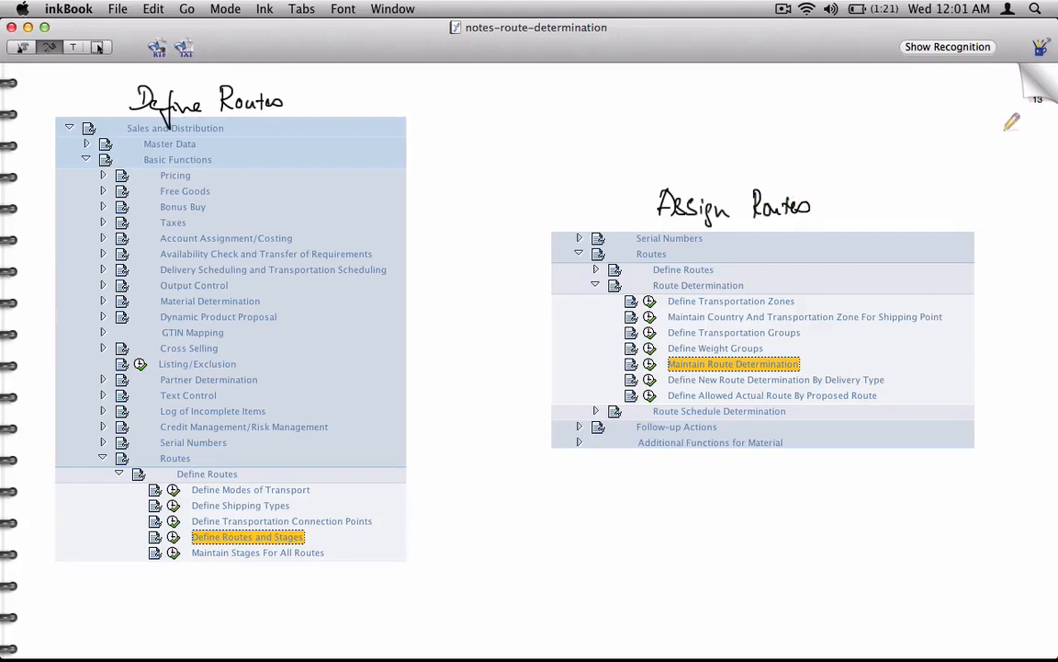
{"action": "left_click", "coordinate": [153, 9]}
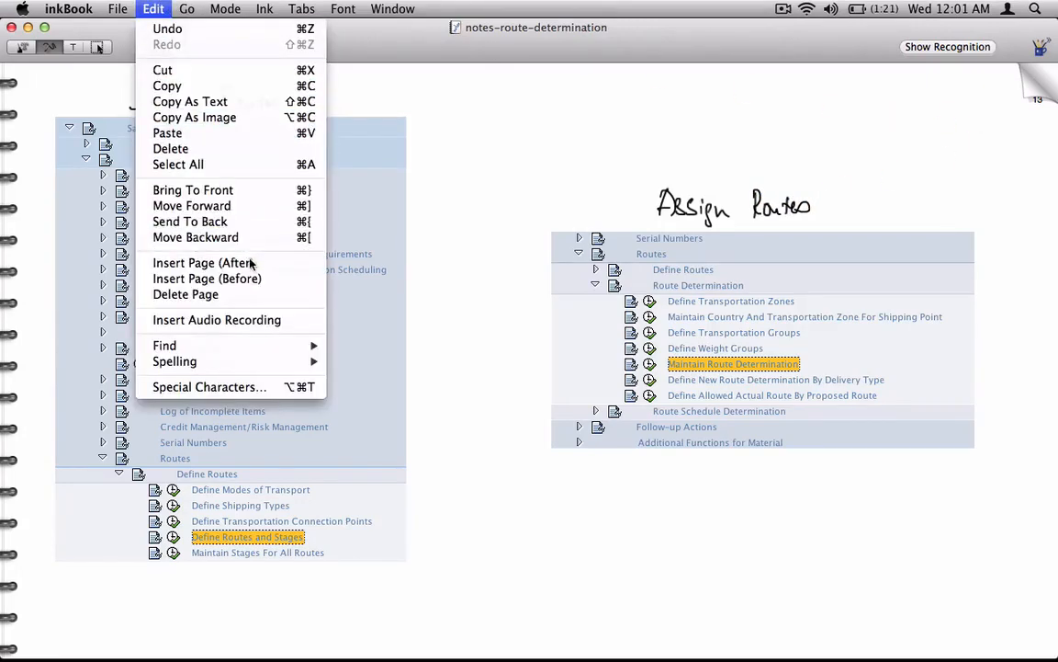
{"action": "left_click", "coordinate": [203, 262]}
Step: Switch back to SAP and open the Maintain Route Determination activity
{"action": "key", "text": "super+Tab"}
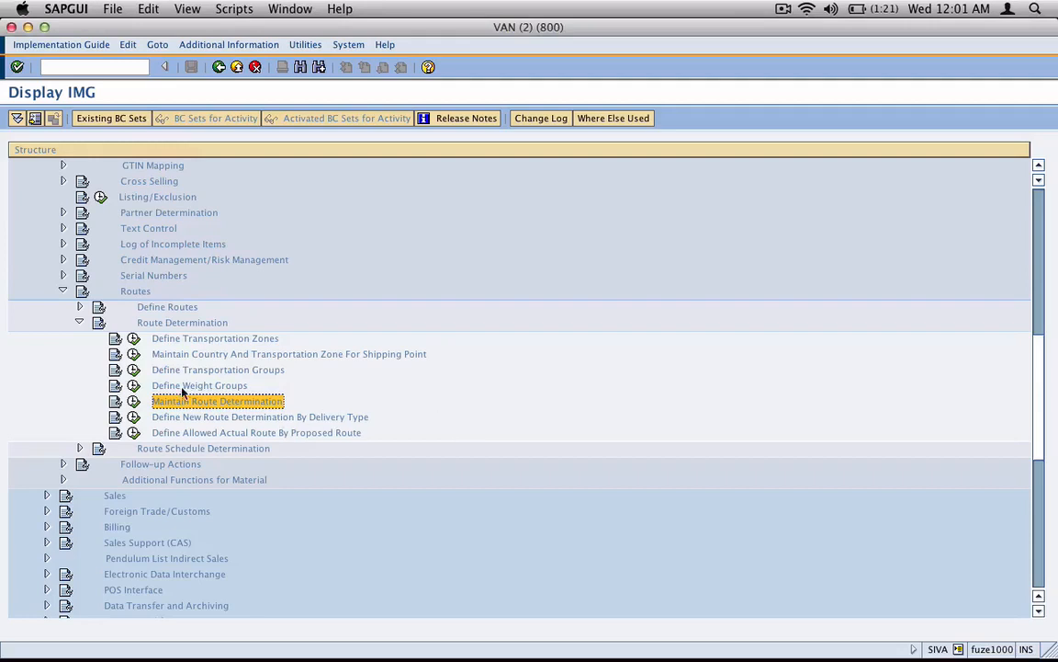
{"action": "left_click", "coordinate": [133, 401]}
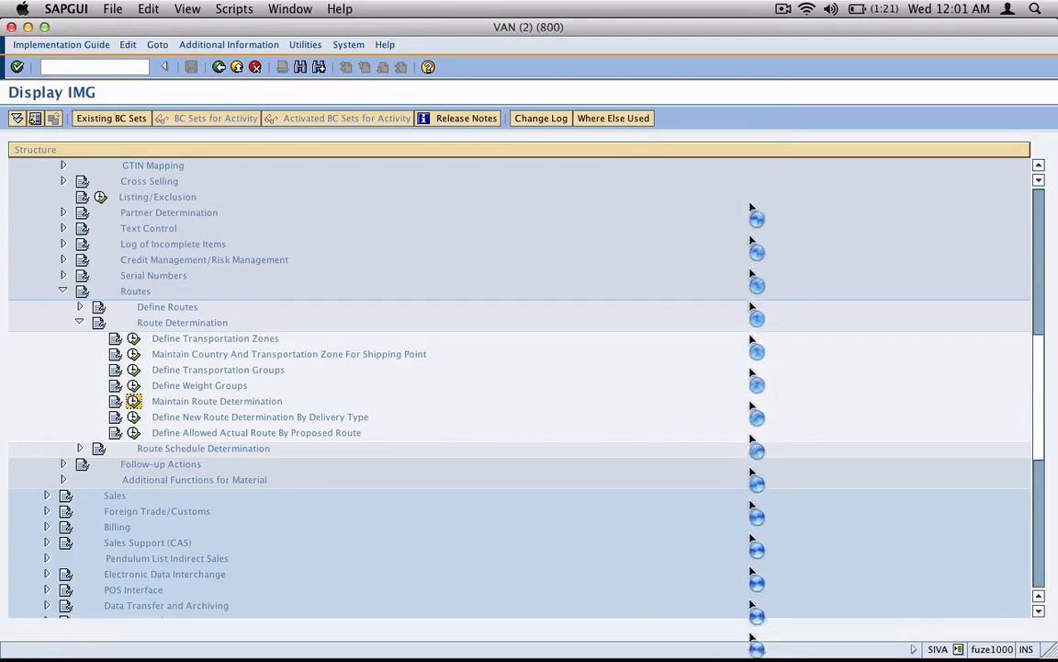
{"action": "left_click", "coordinate": [783, 9]}
{"action": "left_click", "coordinate": [798, 61]}
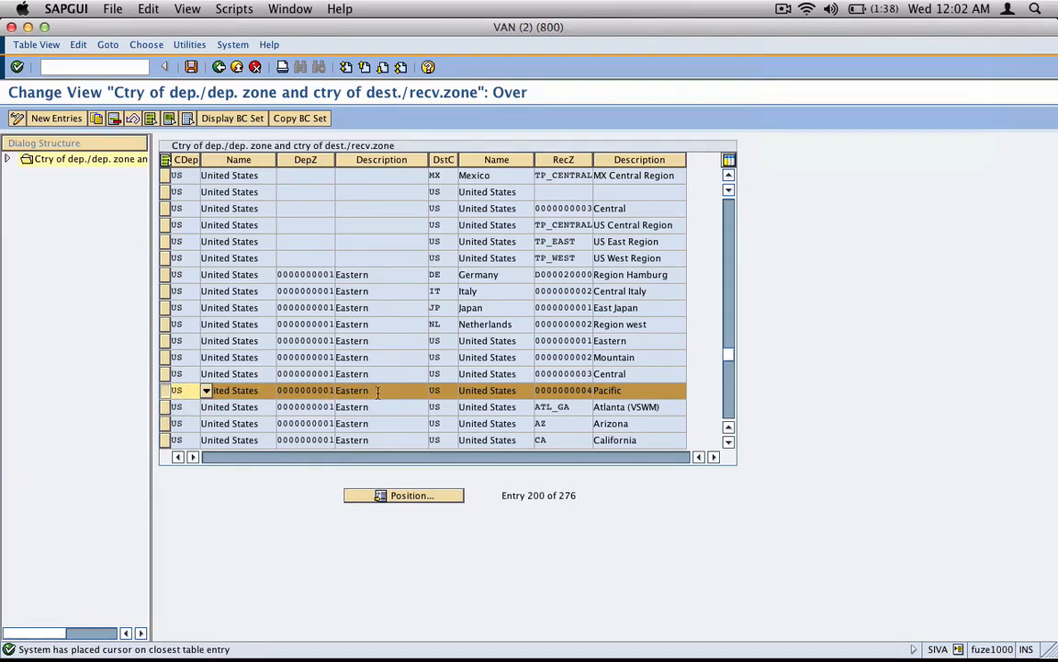
{"action": "left_click_drag", "start_coordinate": [375, 393], "coordinate": [318, 392]}
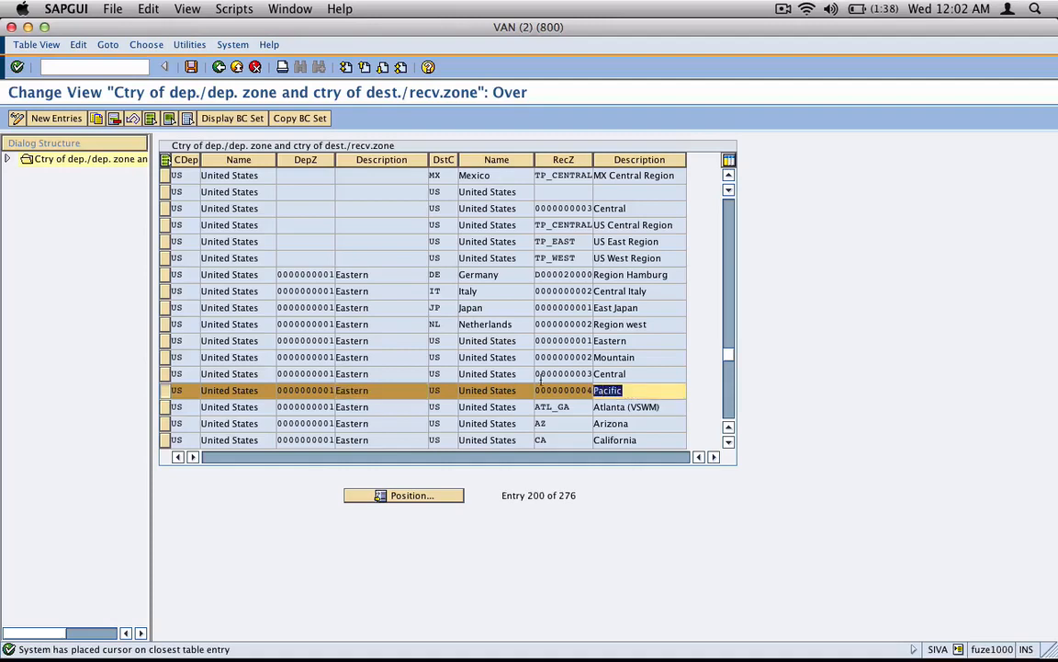
{"action": "left_click", "coordinate": [7, 158]}
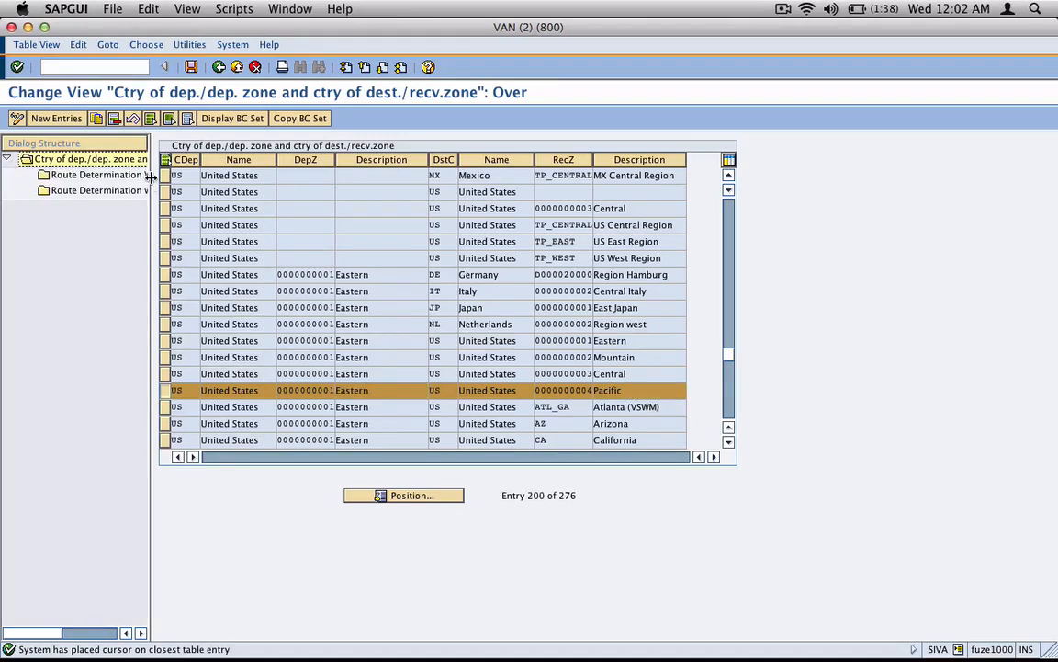
{"action": "left_click_drag", "start_coordinate": [149, 164], "coordinate": [254, 192]}
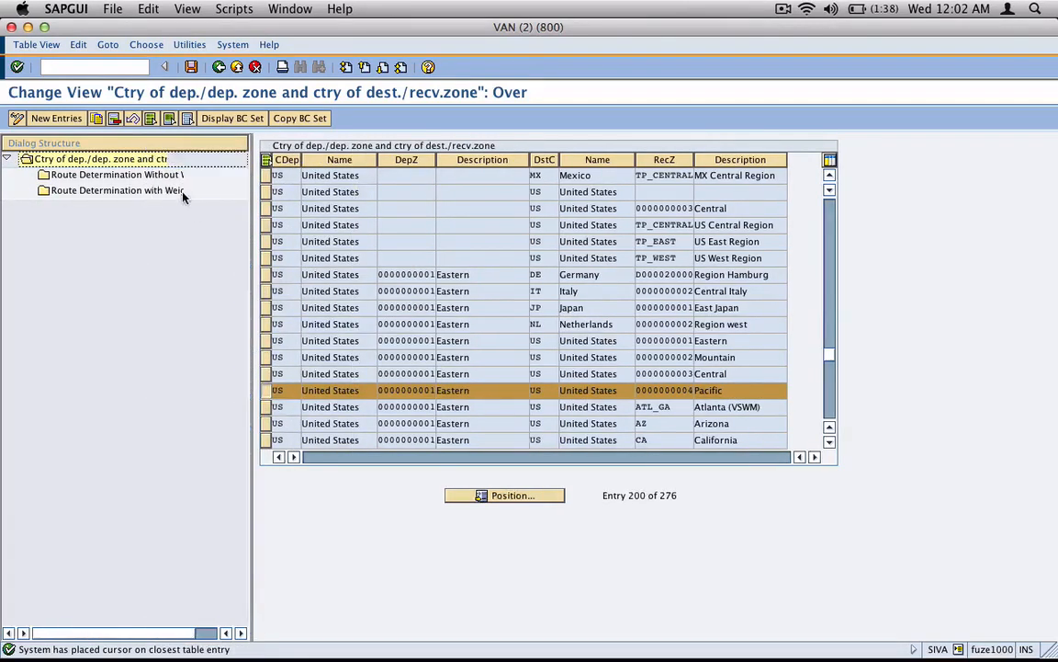
{"action": "left_click", "coordinate": [165, 160]}
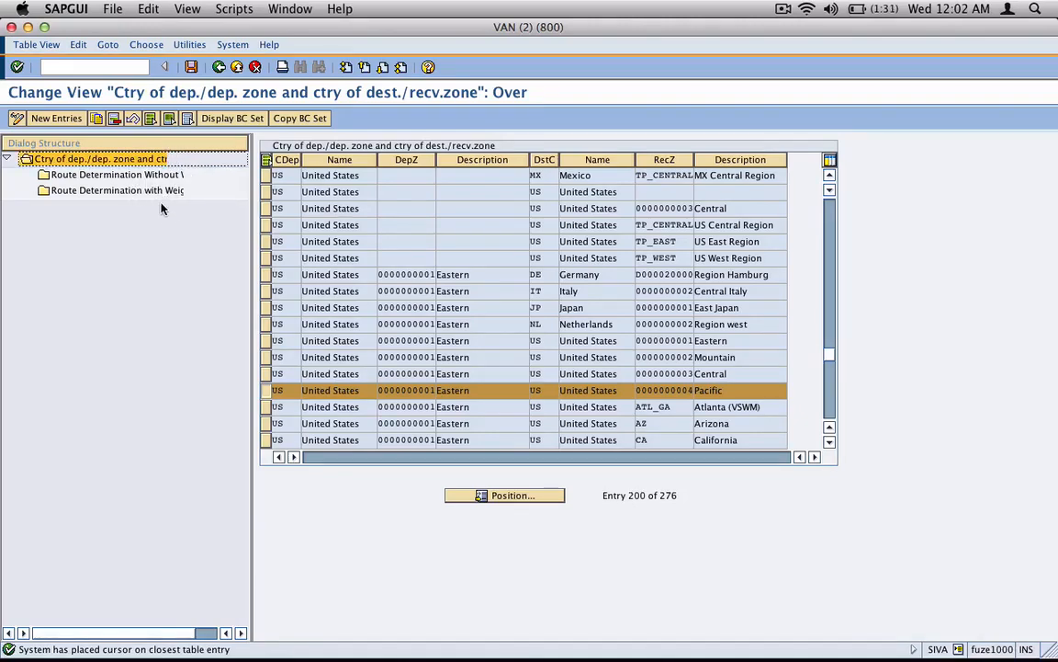
{"action": "double_click", "coordinate": [101, 175]}
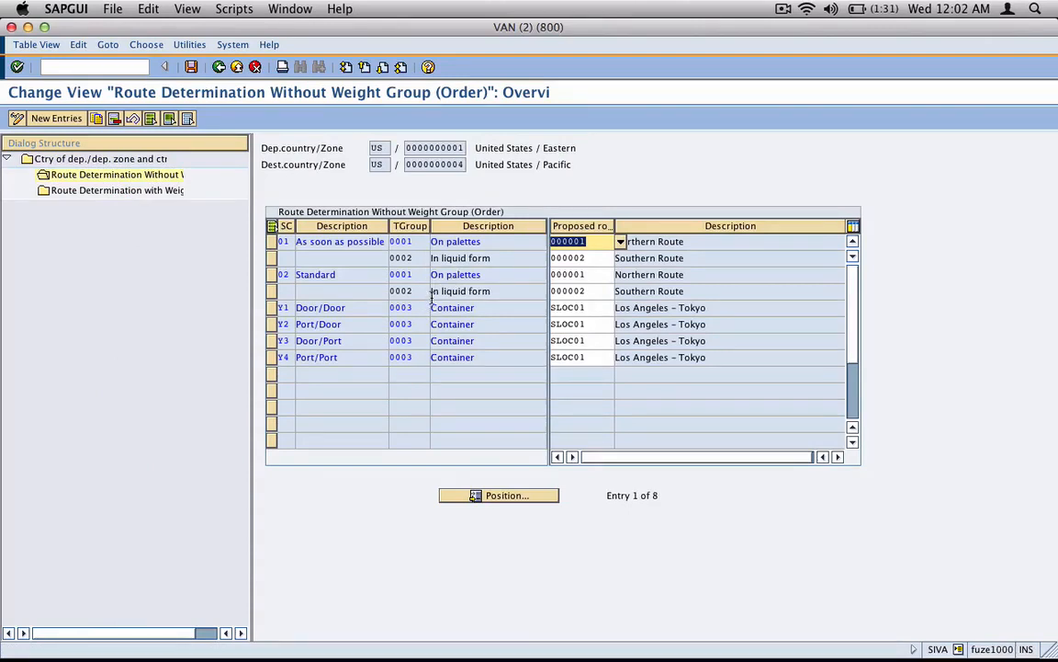
Step: Examine the departure zone, destination zone, and the first entry's shipping condition, transportation group and proposed route
{"action": "left_click", "coordinate": [414, 147]}
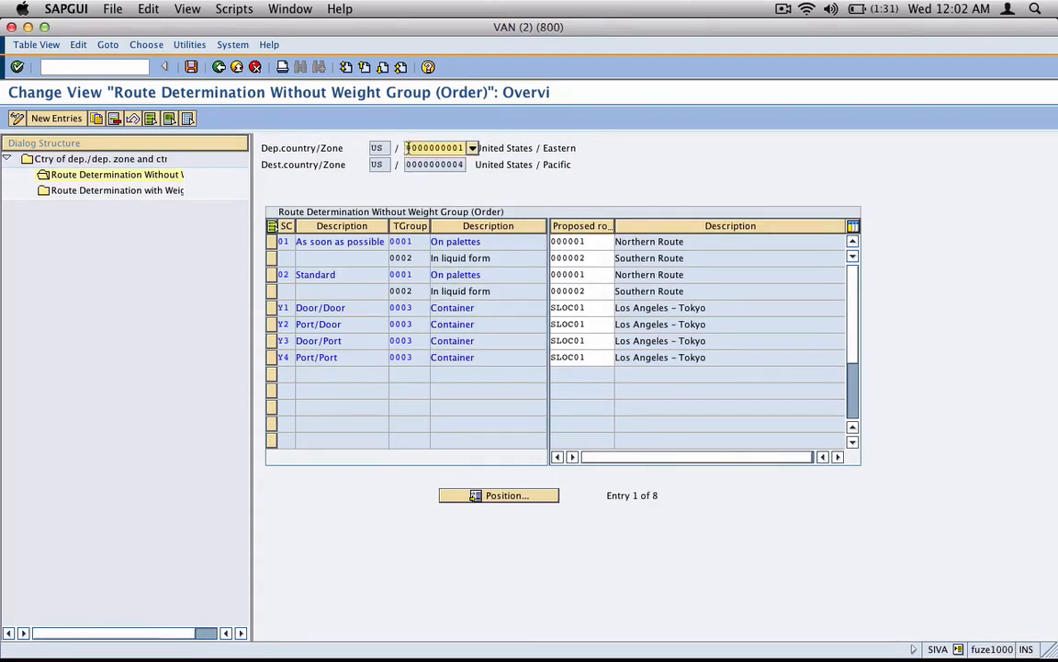
{"action": "left_click", "coordinate": [427, 164]}
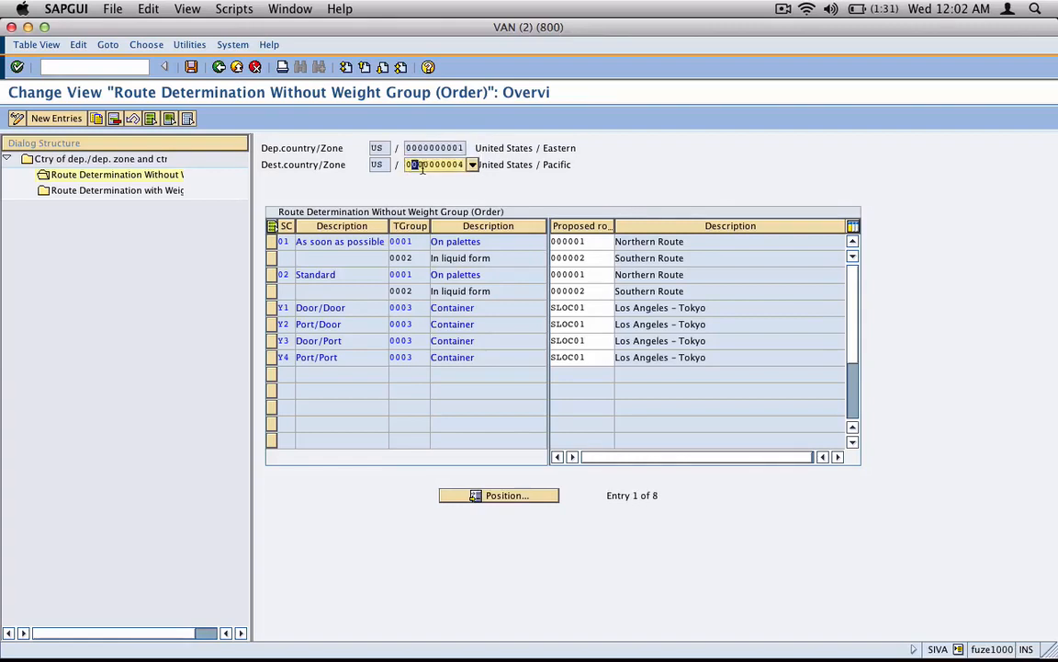
{"action": "left_click", "coordinate": [289, 242]}
{"action": "left_click", "coordinate": [413, 243]}
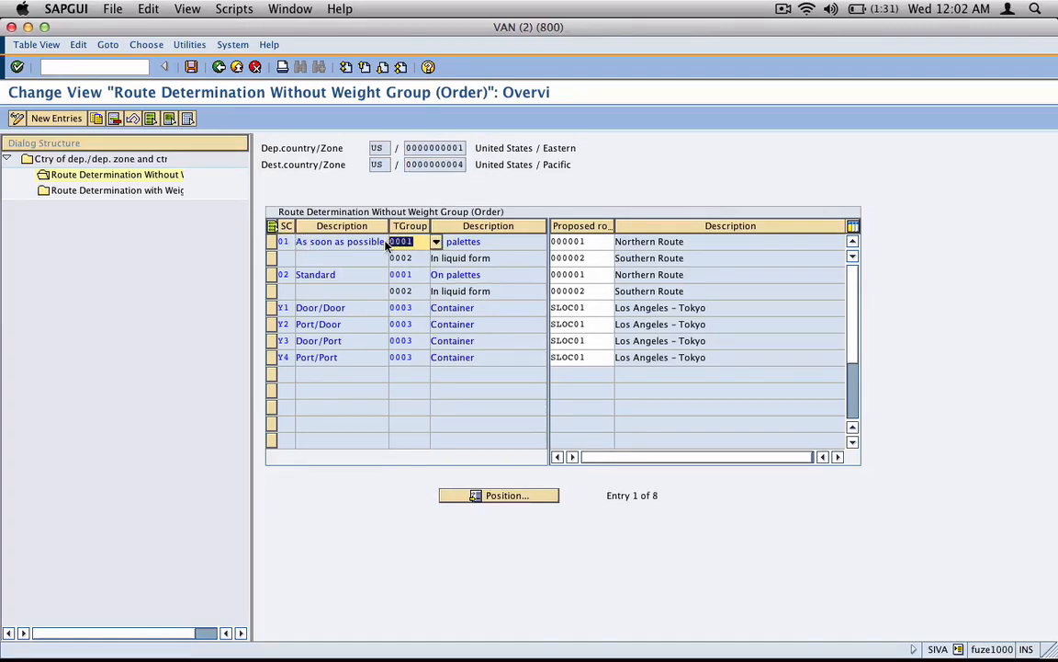
{"action": "left_click", "coordinate": [602, 242]}
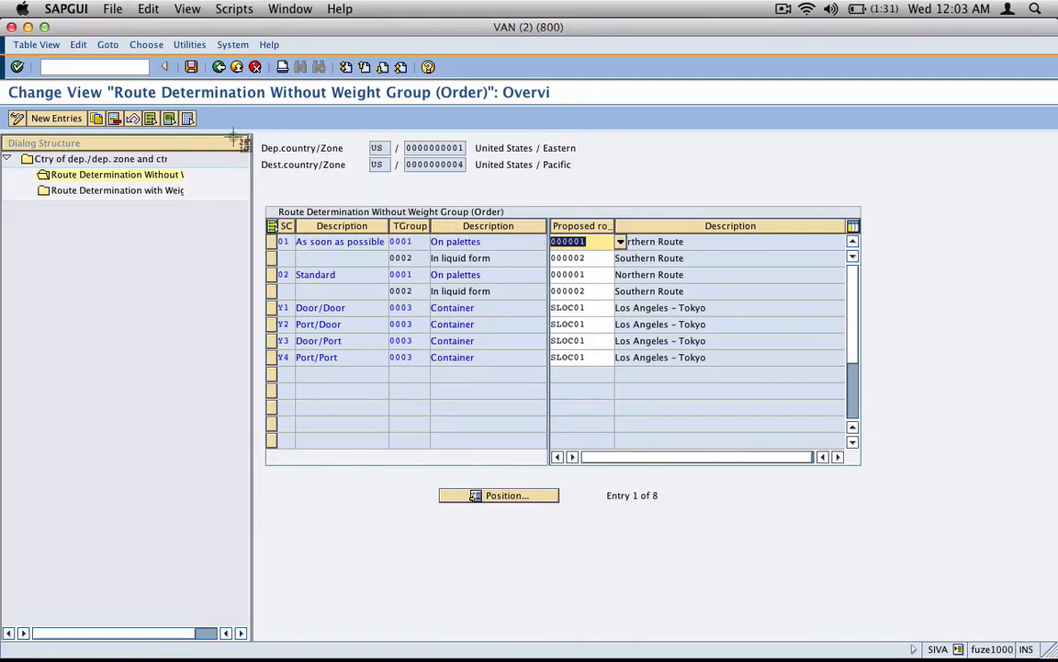
Step: Capture the Route Determination Without Weight Group view and place the screenshot in the middle of the blank inkBook page
{"action": "left_click_drag", "start_coordinate": [8, 85], "coordinate": [759, 421]}
{"action": "key", "text": "super+Tab"}
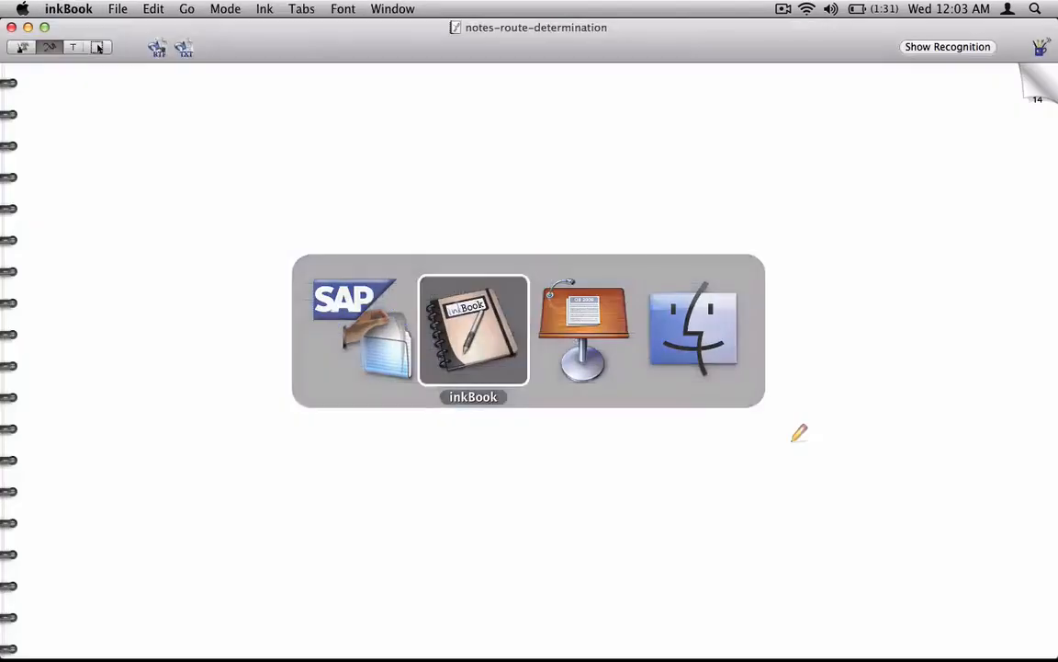
{"action": "key", "text": "super+v"}
{"action": "key", "text": "super+4"}
{"action": "left_click_drag", "start_coordinate": [844, 248], "coordinate": [467, 388]}
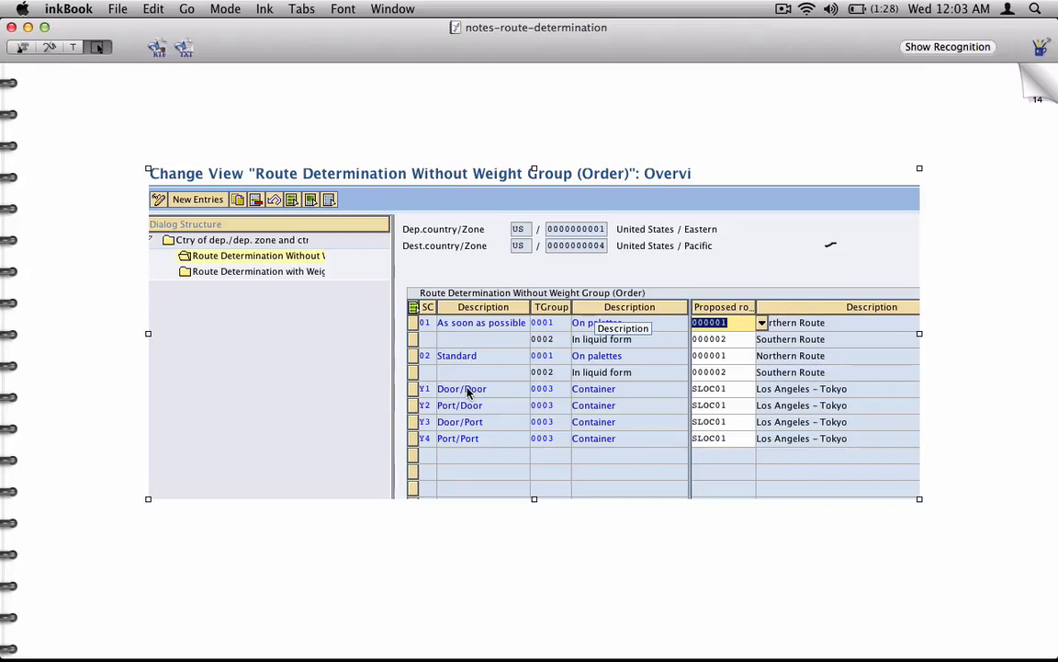
{"action": "left_click", "coordinate": [835, 133]}
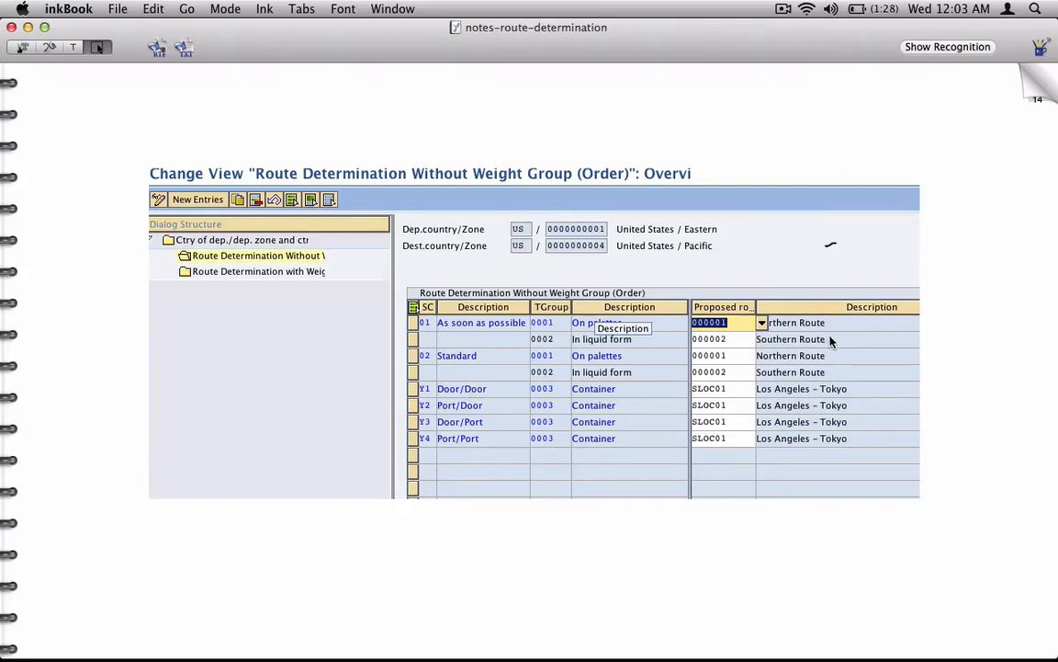